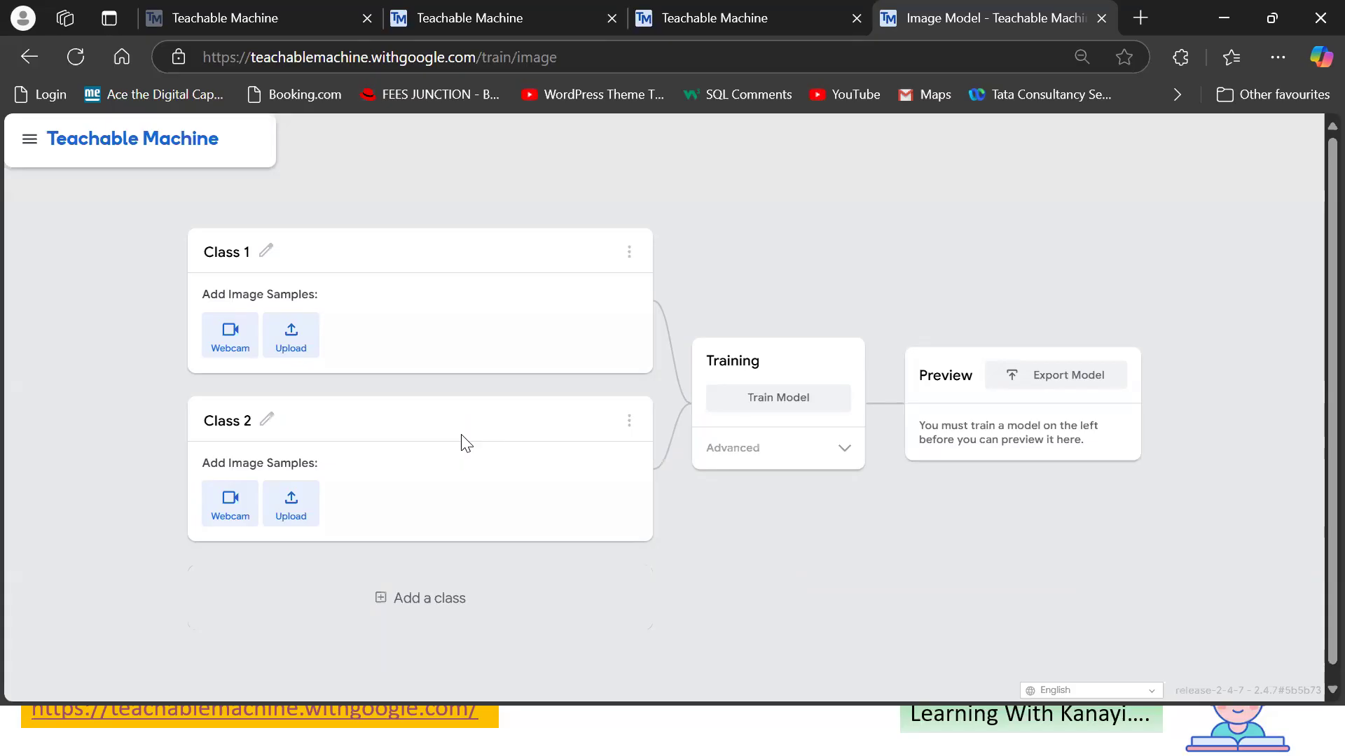
Record about 60 webcam image samples of the black water bottle for Class 1, showing it from different angles
left_click(224, 338)
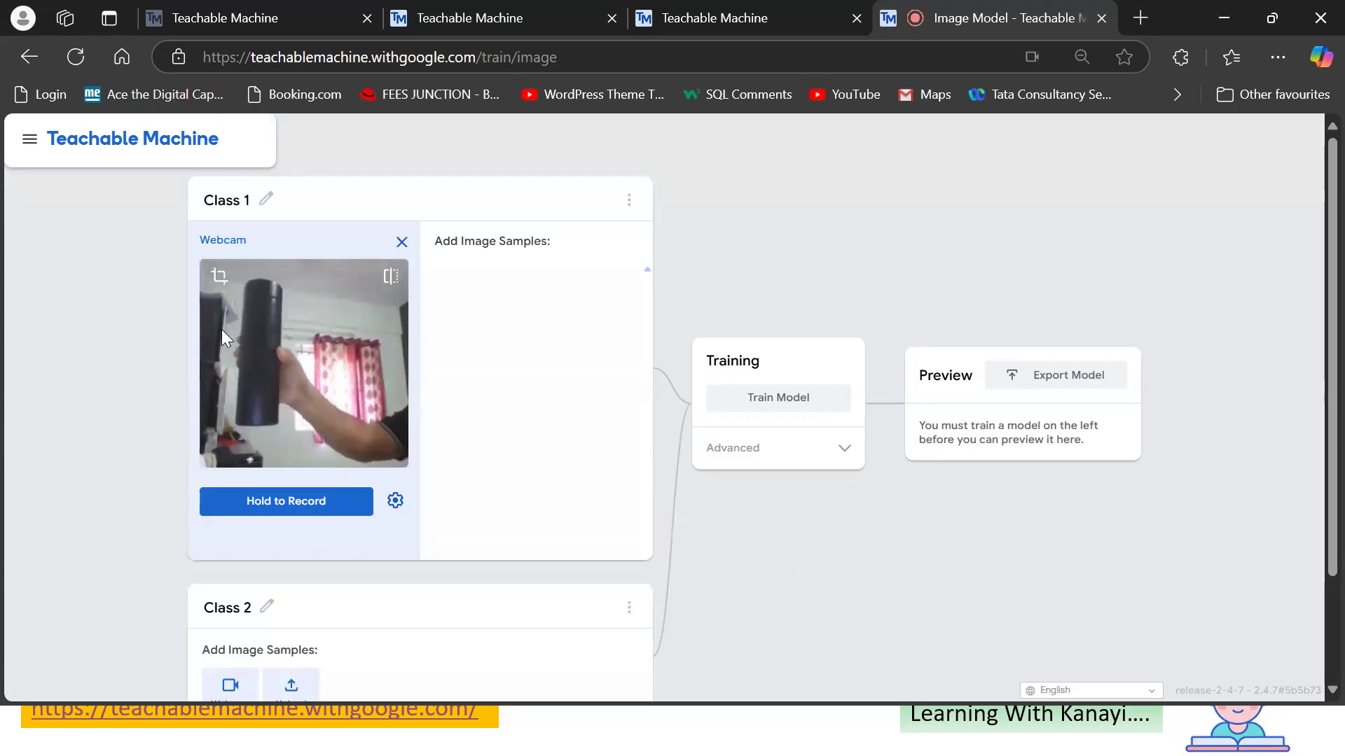
left_click_drag(271, 514, 282, 503)
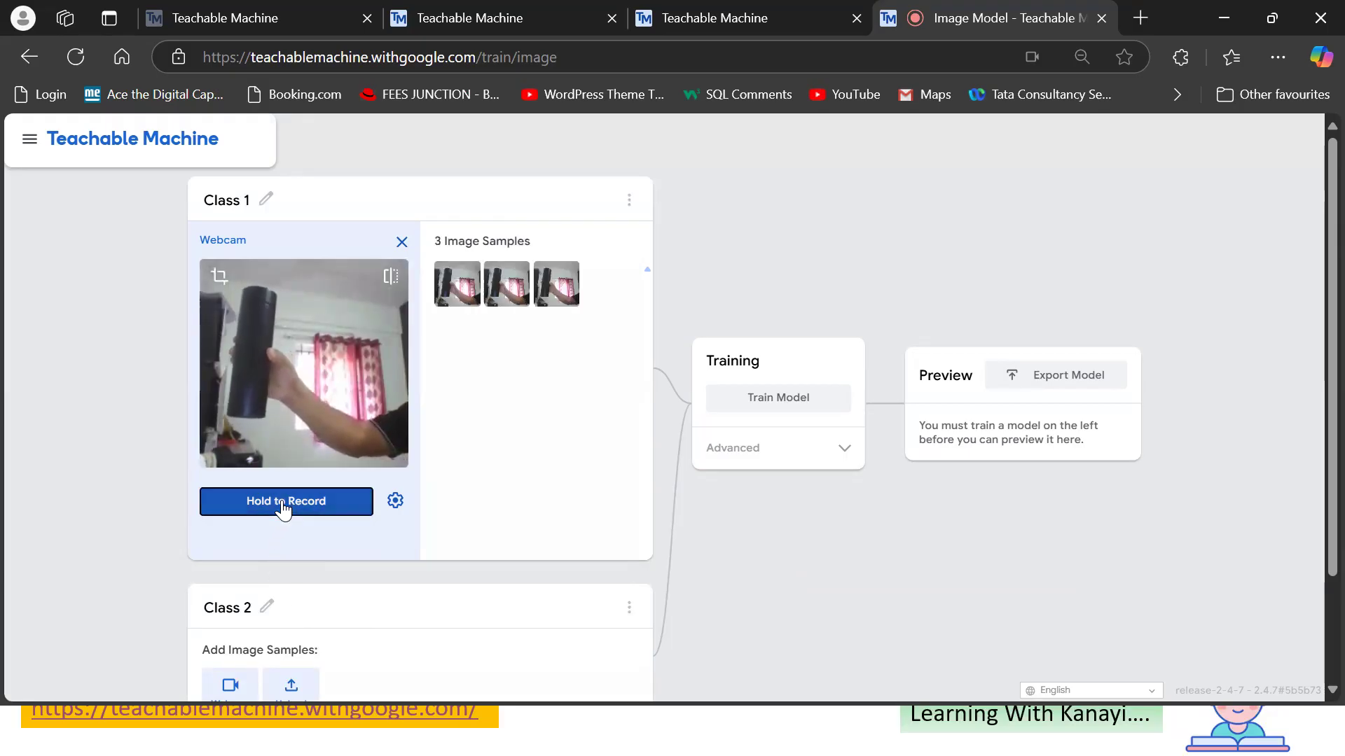
left_click(283, 507)
left_click(283, 508)
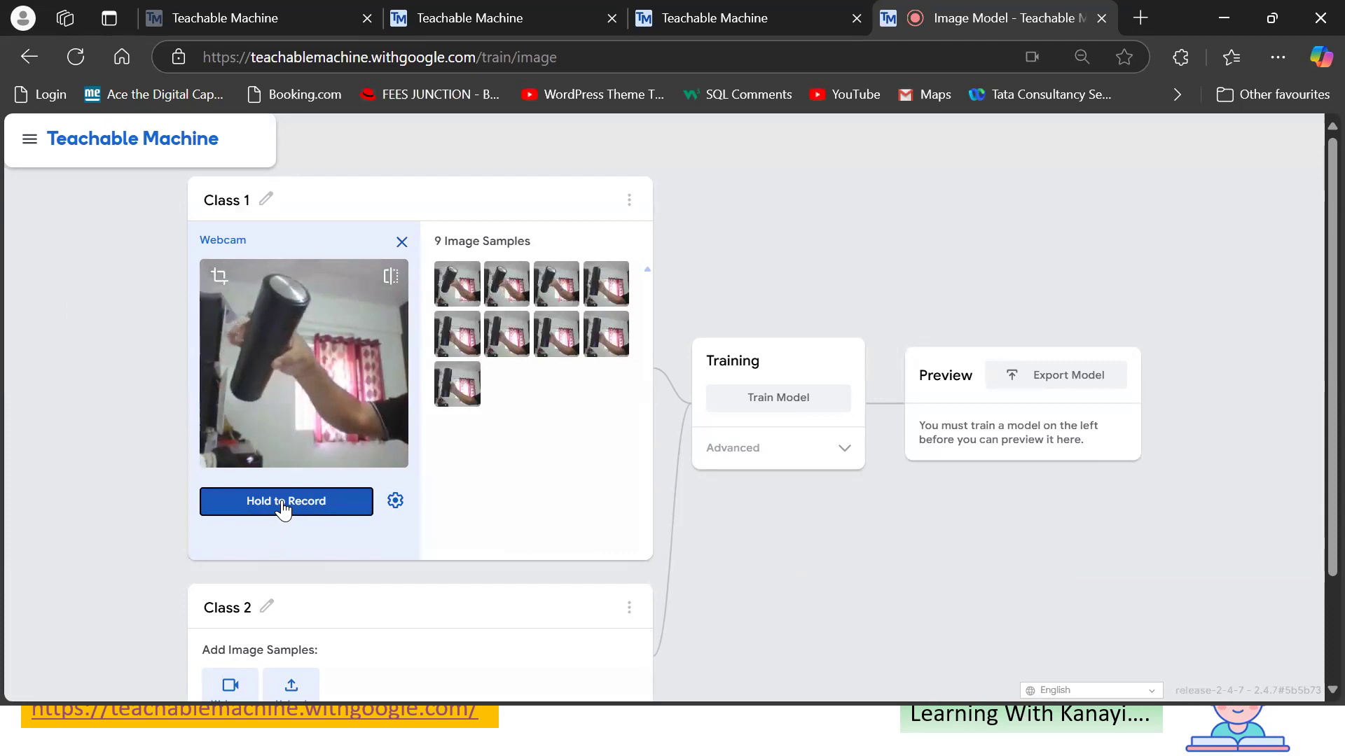
left_click(283, 508)
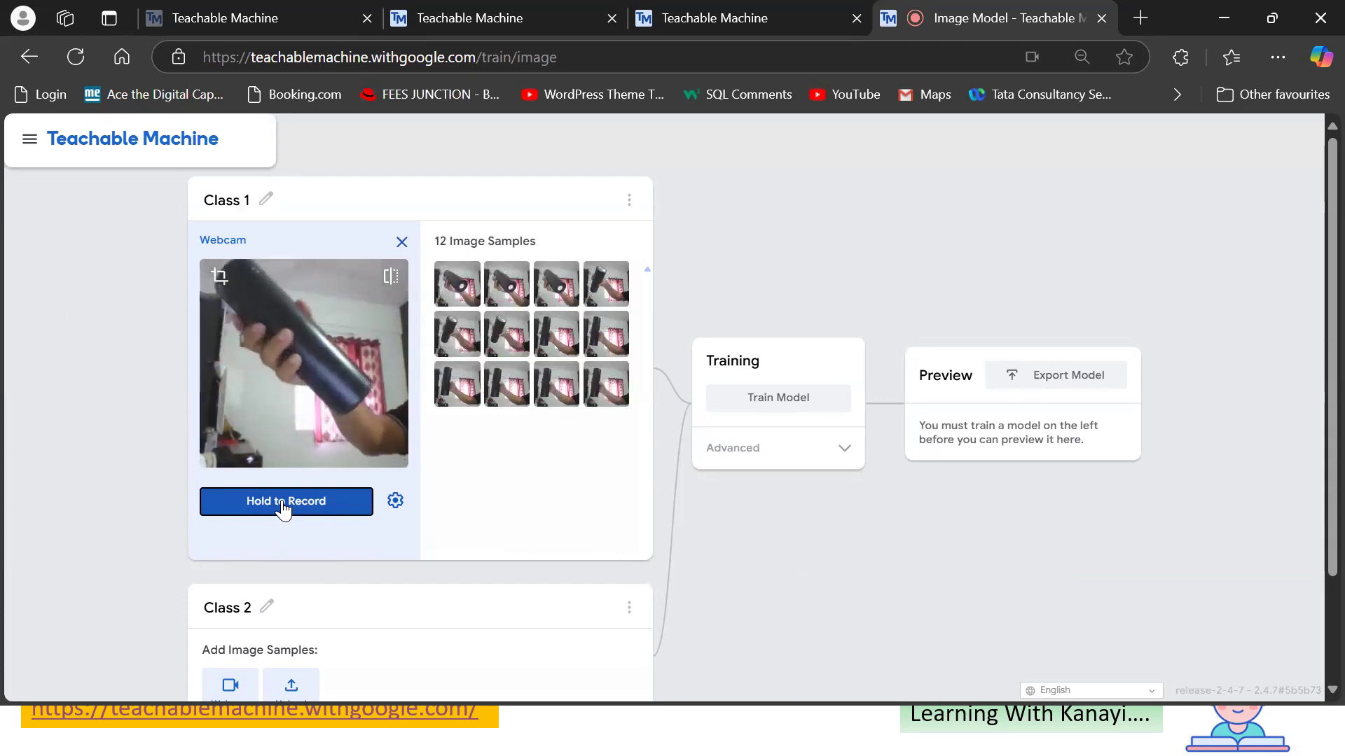
left_click(283, 509)
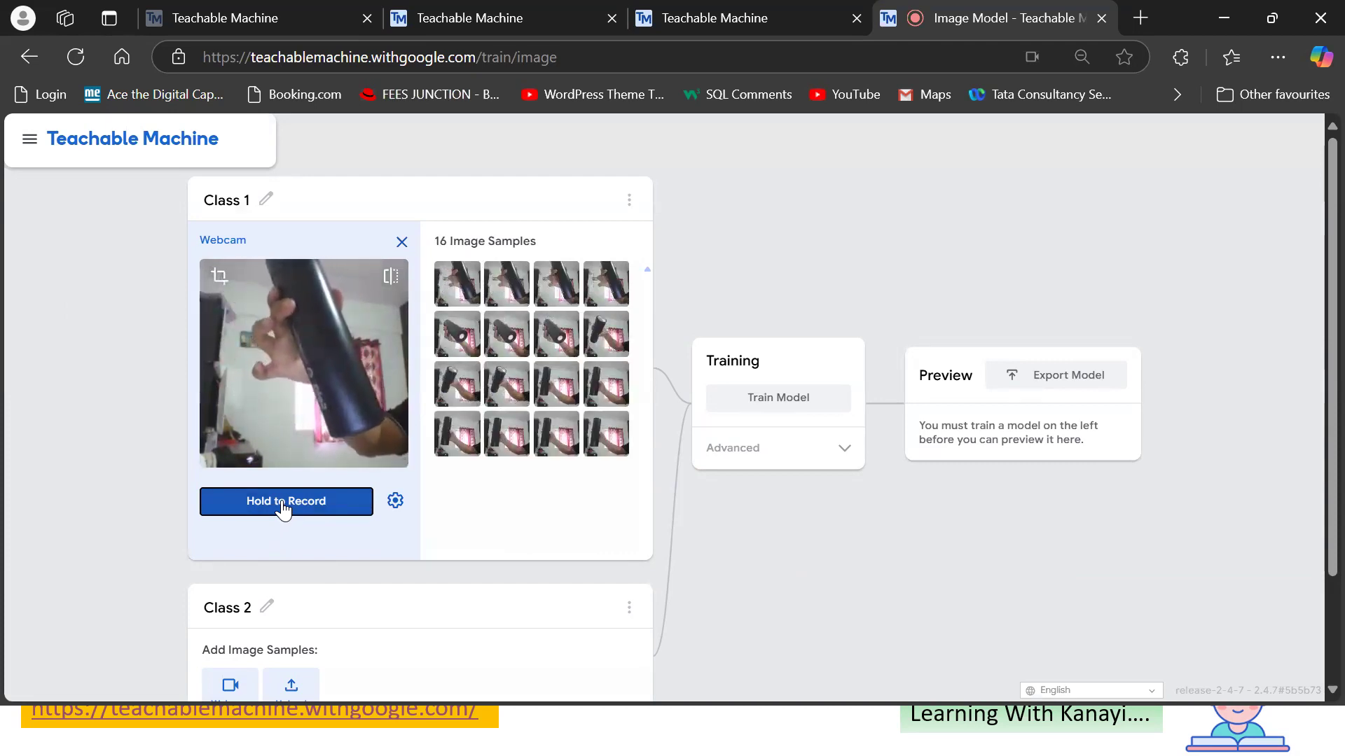
left_click(283, 508)
left_click(283, 509)
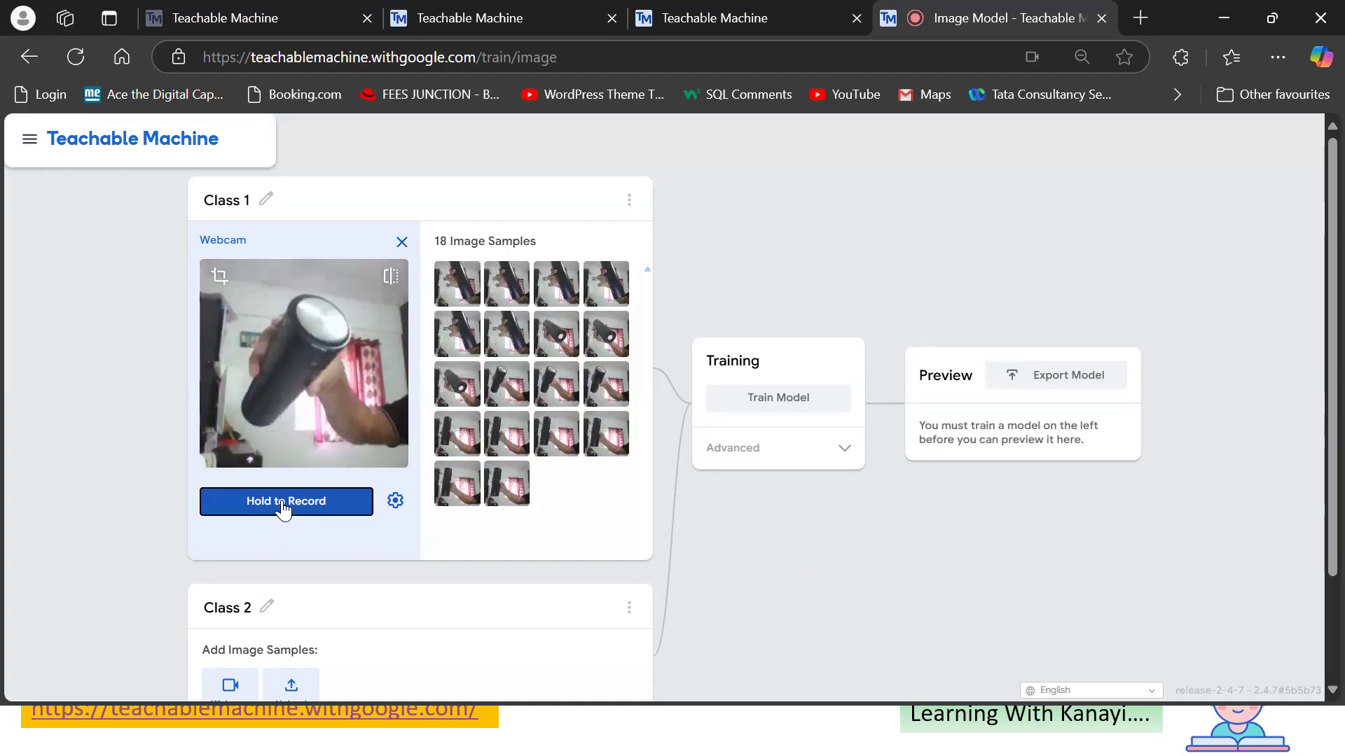
left_click(283, 508)
left_click(283, 509)
left_click(283, 508)
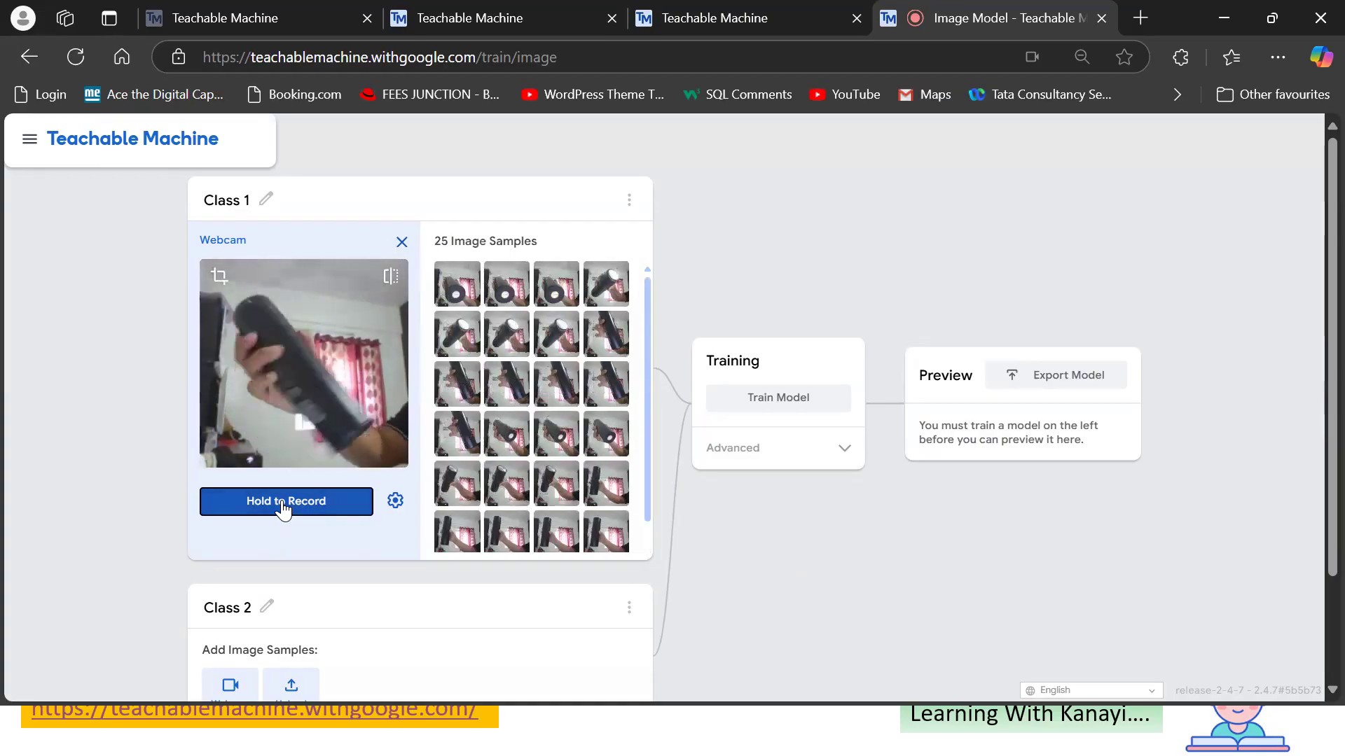
left_click(283, 508)
left_click_drag(283, 508, 283, 509)
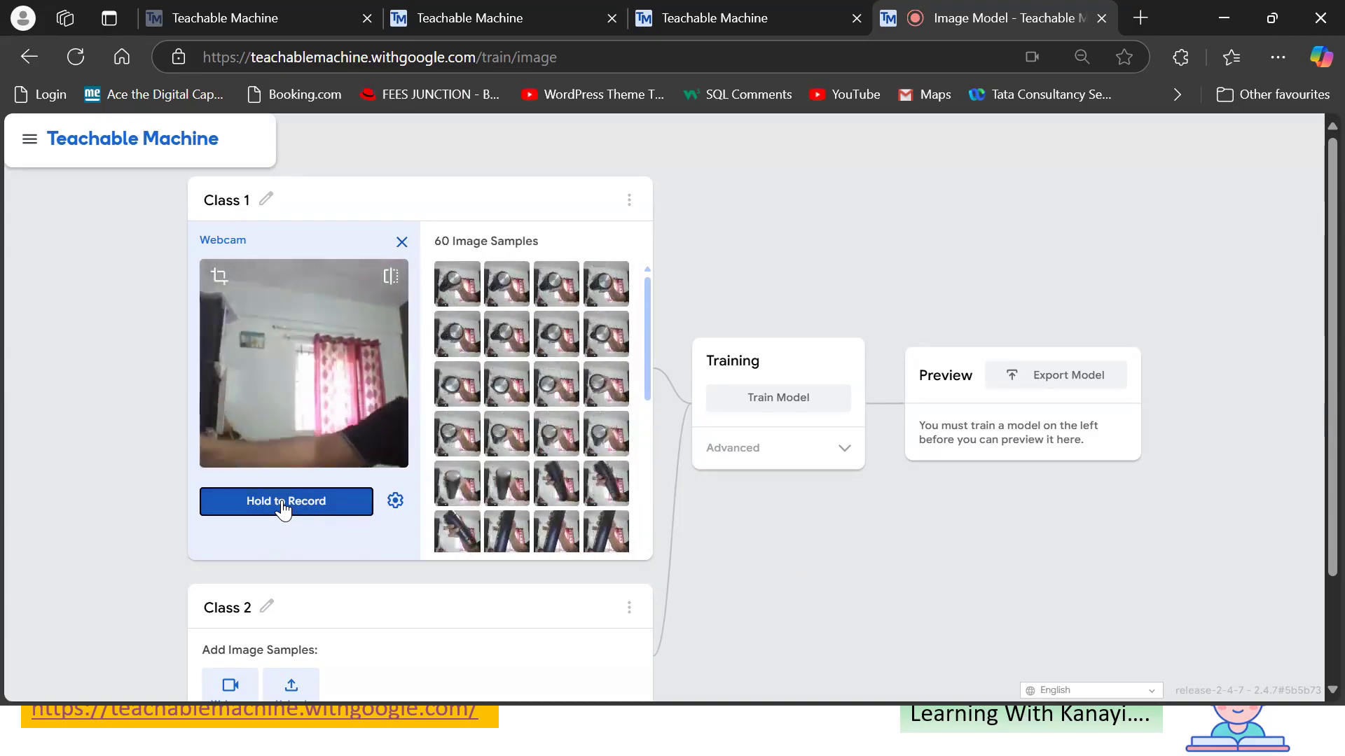
Rename Class 1 as "water bottle"
left_click(262, 201)
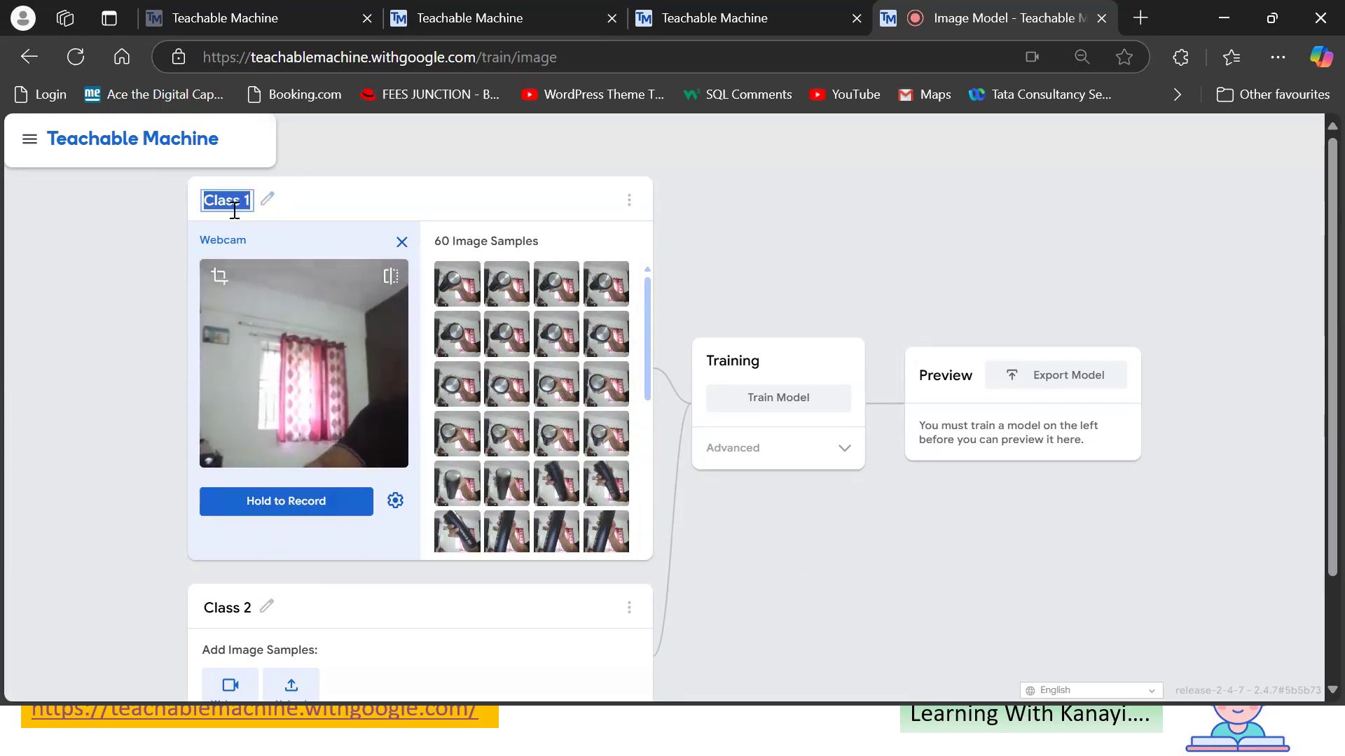
type("W")
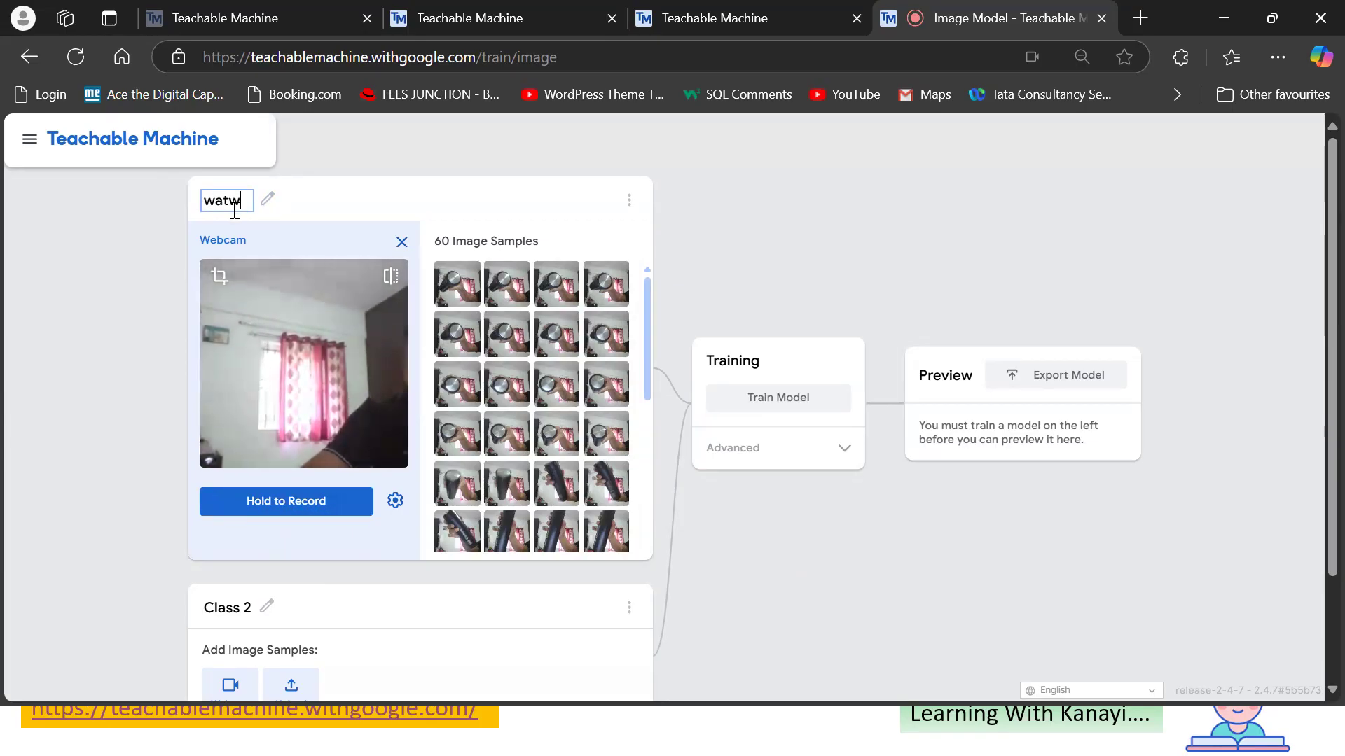
type("er b")
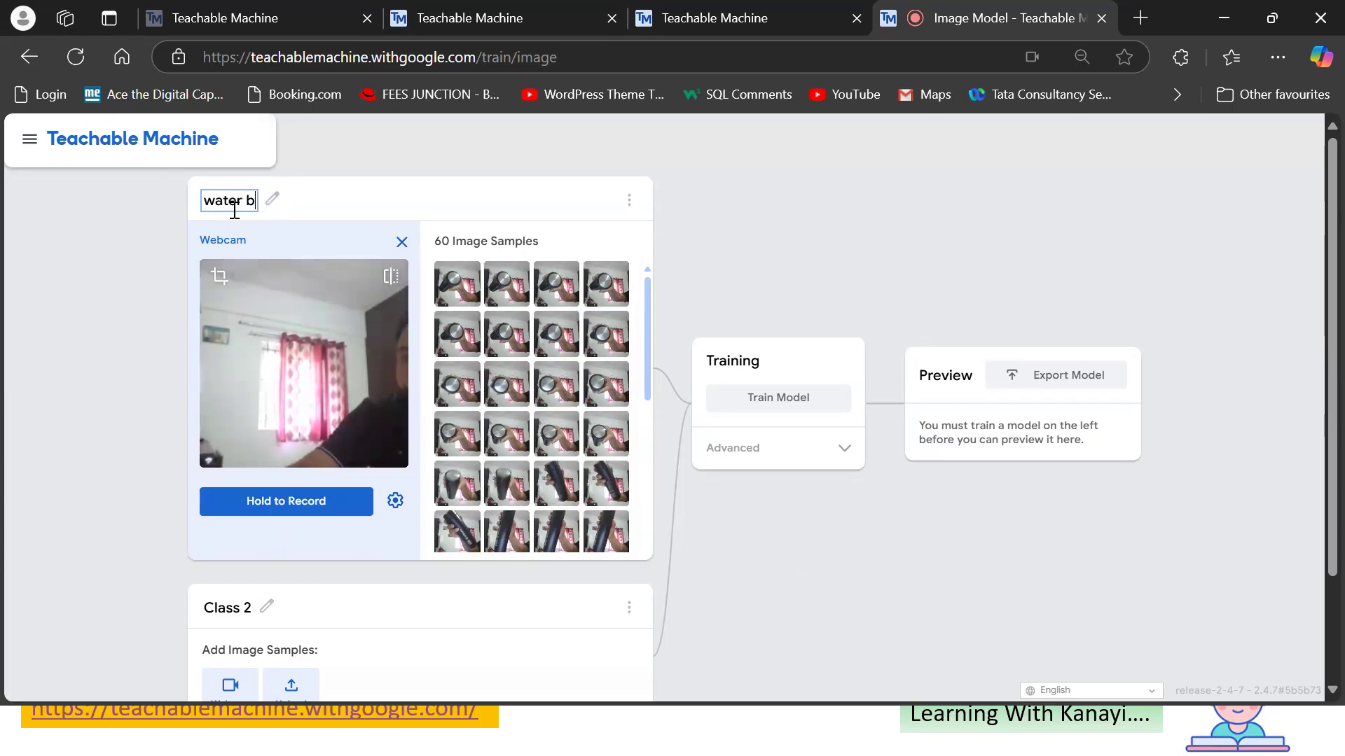
type("ottle")
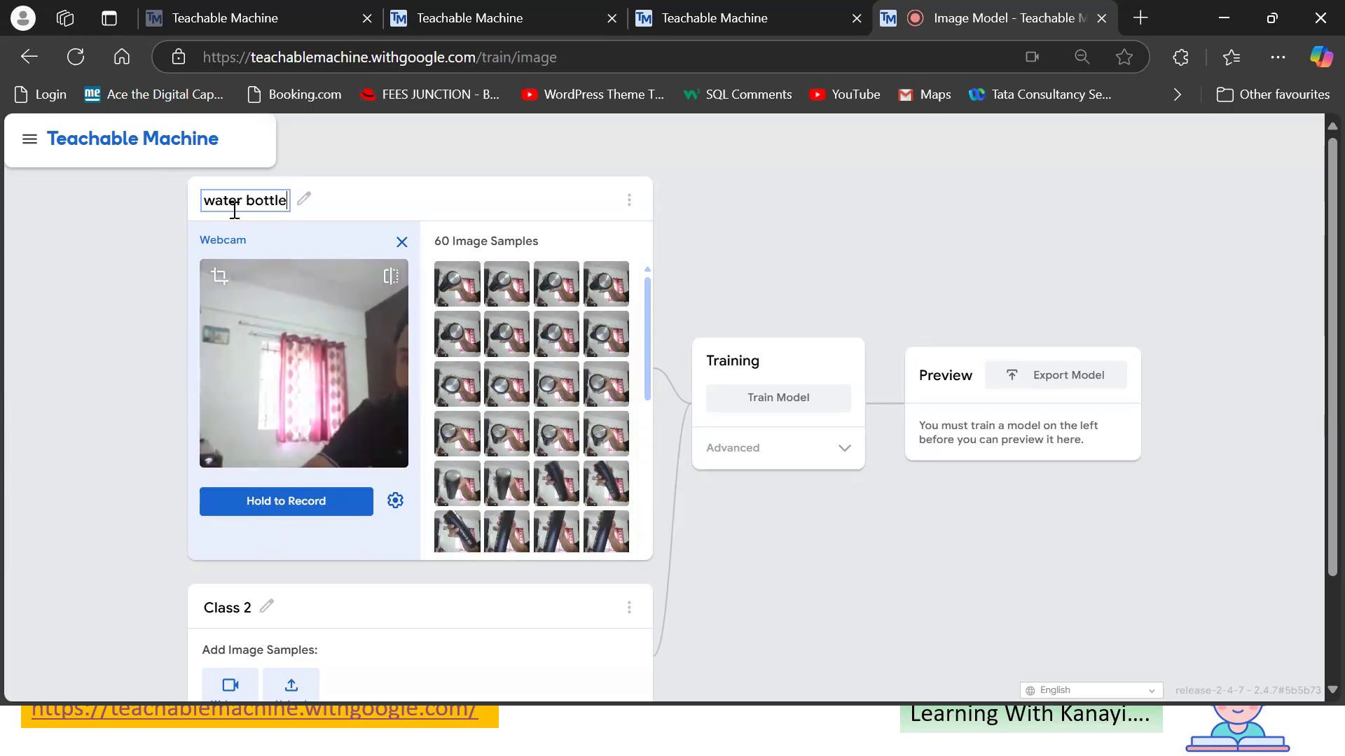
key("Return")
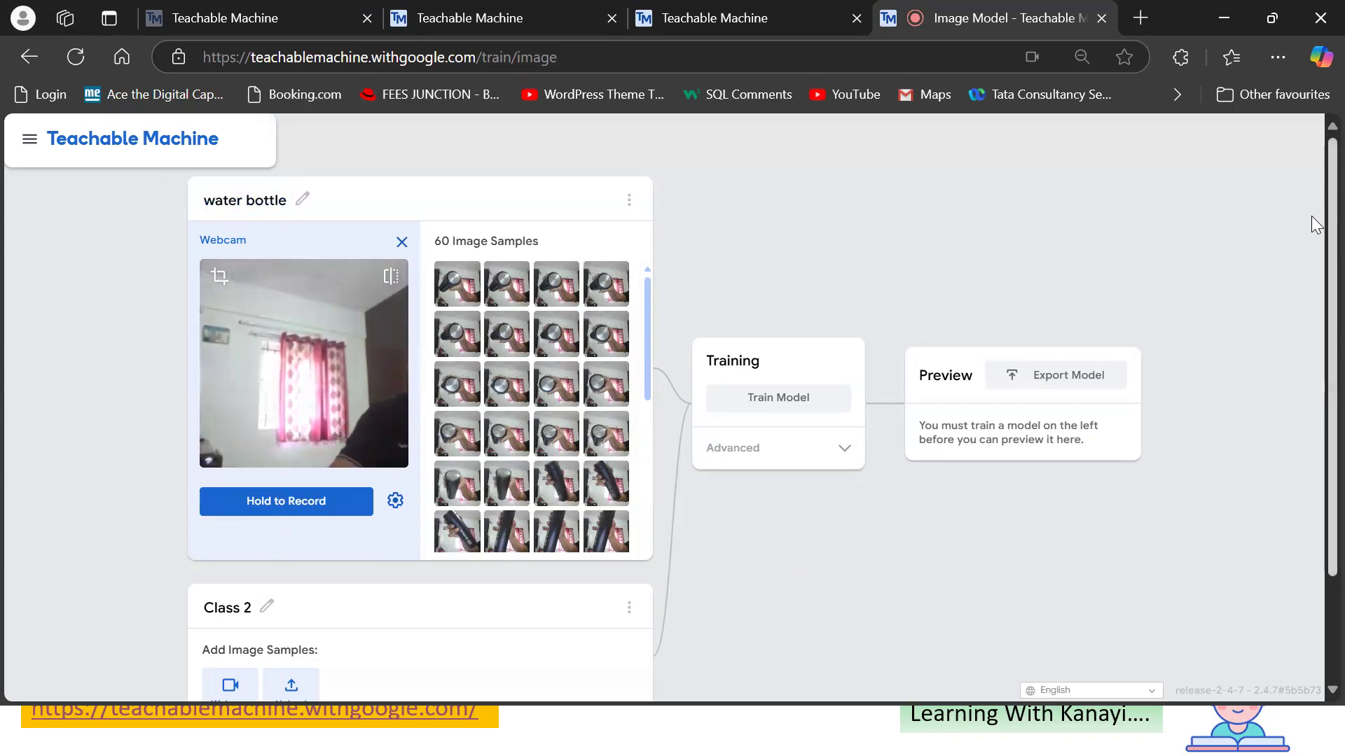
Record about 125 webcam image samples of the mobile phone for Class 2
scroll(1314, 350, "down", 2)
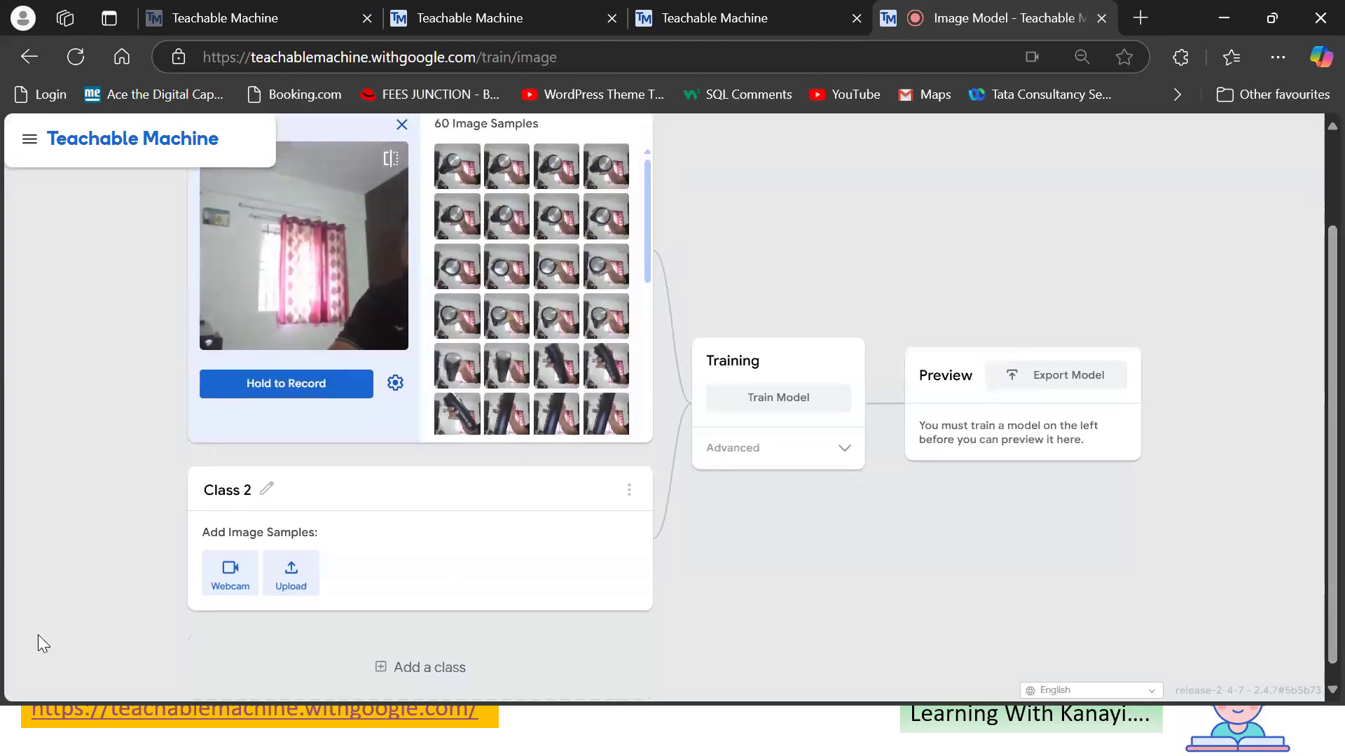
left_click(243, 583)
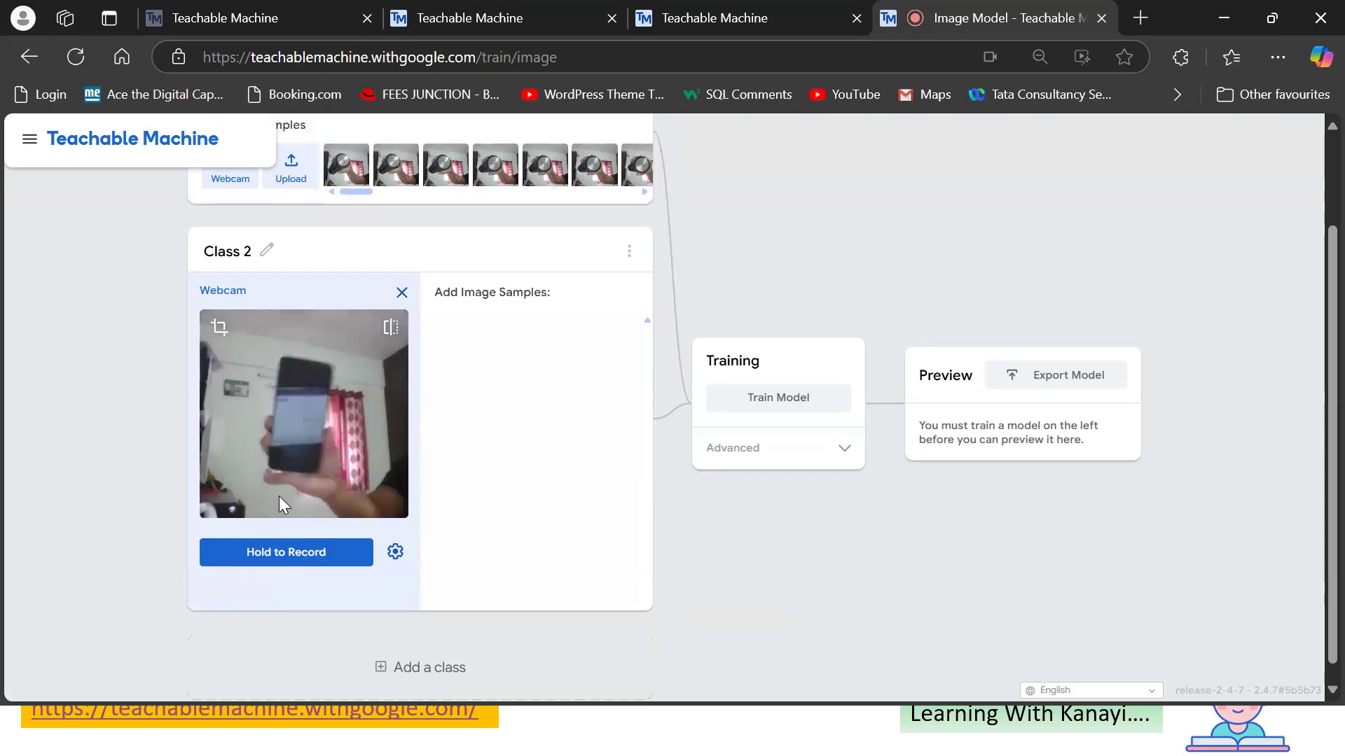
left_click(273, 557)
left_click_drag(273, 557, 274, 558)
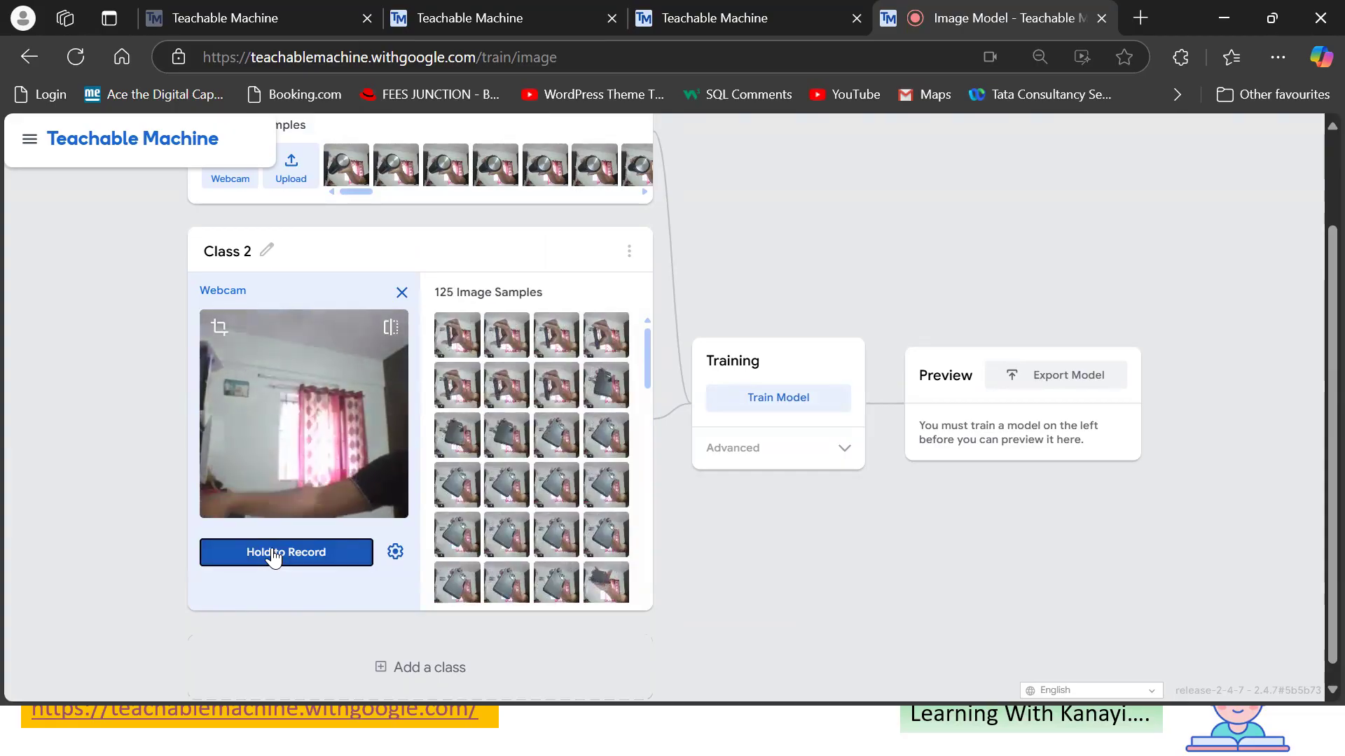
Rename Class 2 as "mobile"
left_click(265, 251)
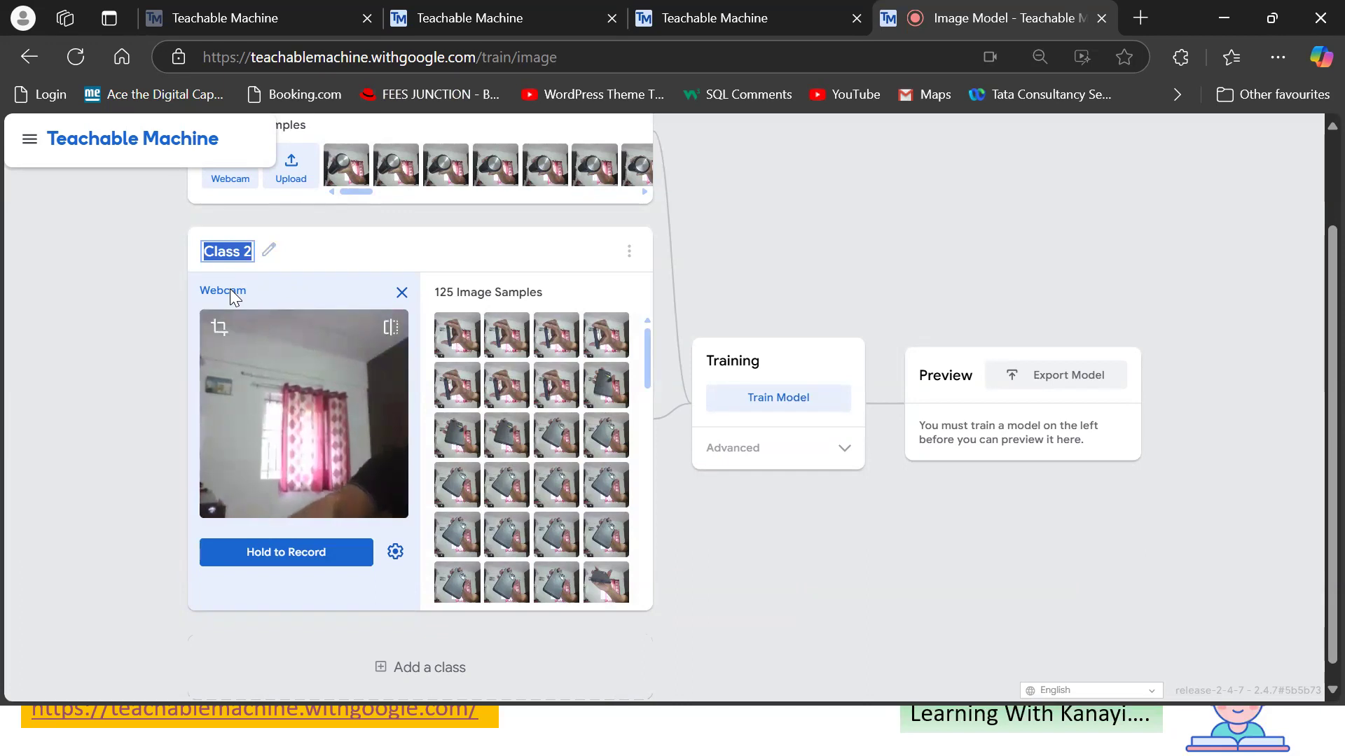
type("mobile")
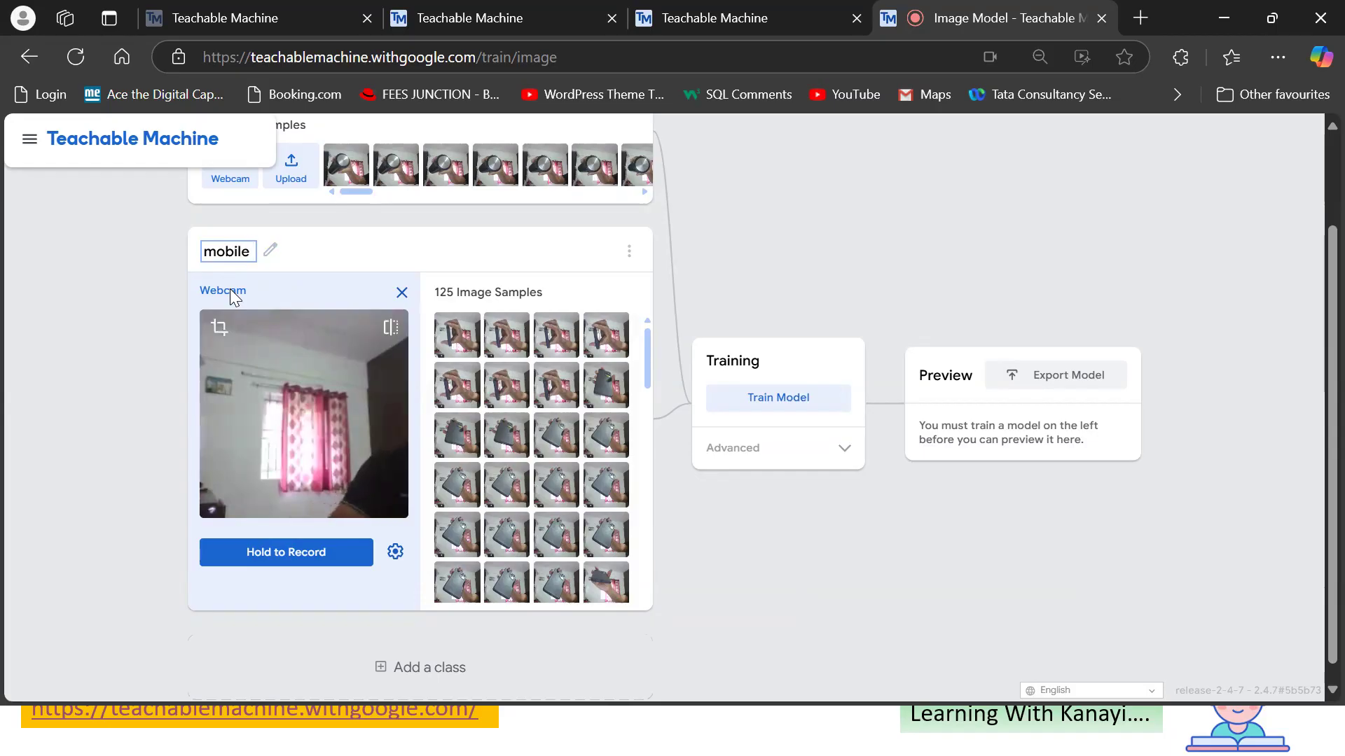
key("Return")
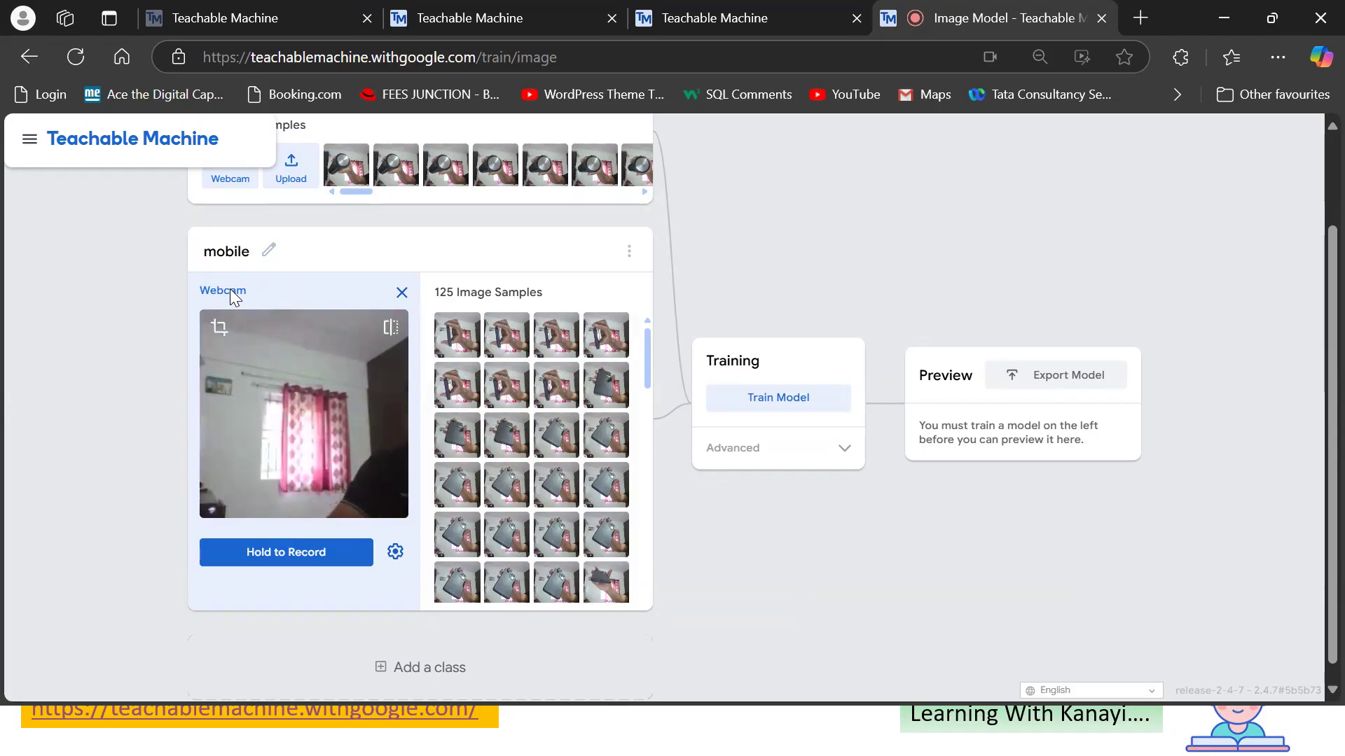
Add a third class and record about 112 webcam image samples of the clothes iron for it
left_click(418, 672)
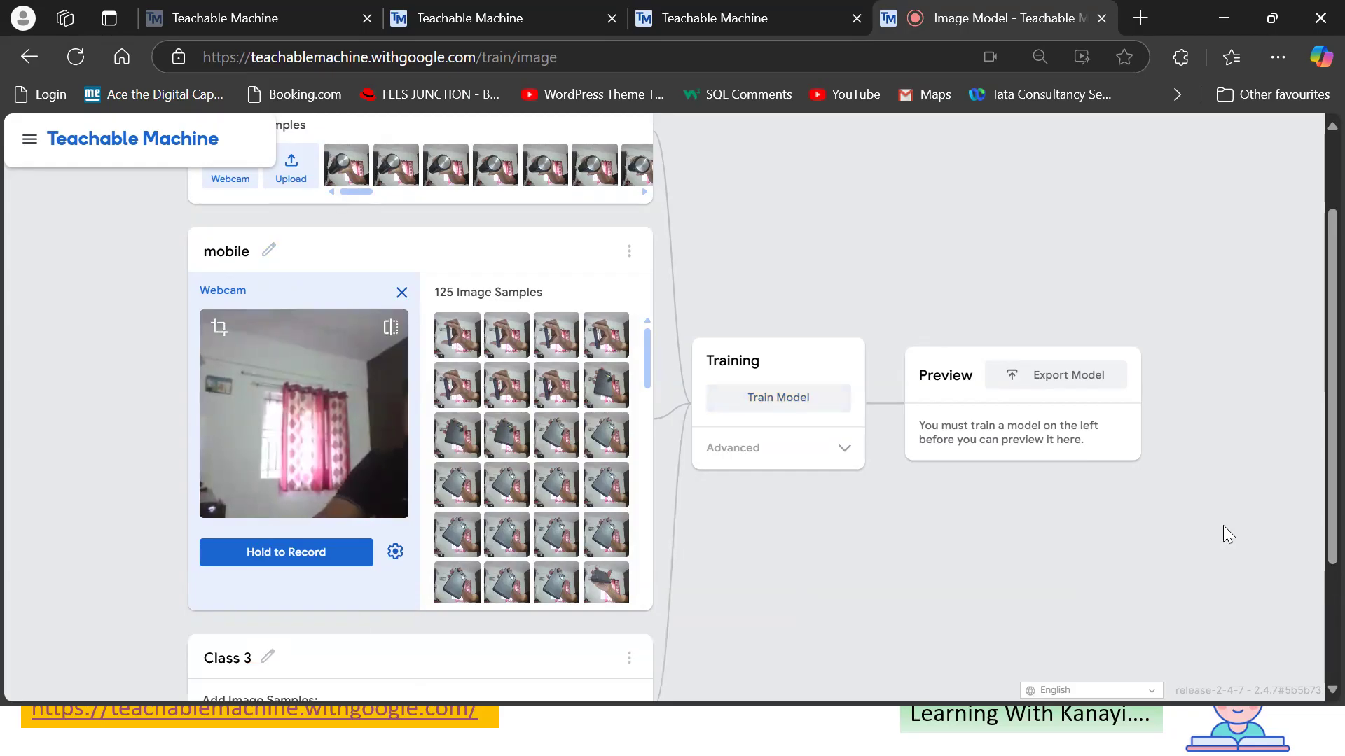
key("ctrl+minus")
key("ctrl+minus")
key("ctrl+minus")
key("ctrl+minus")
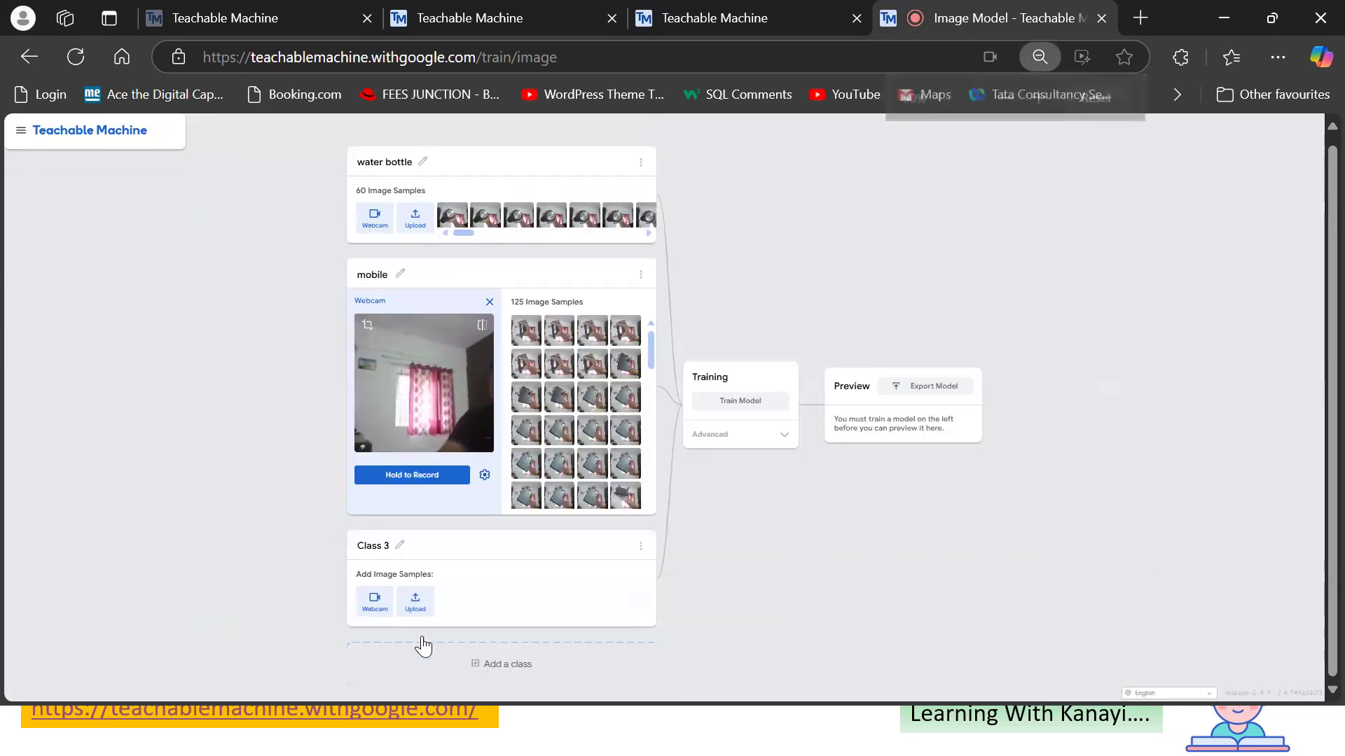
left_click(375, 603)
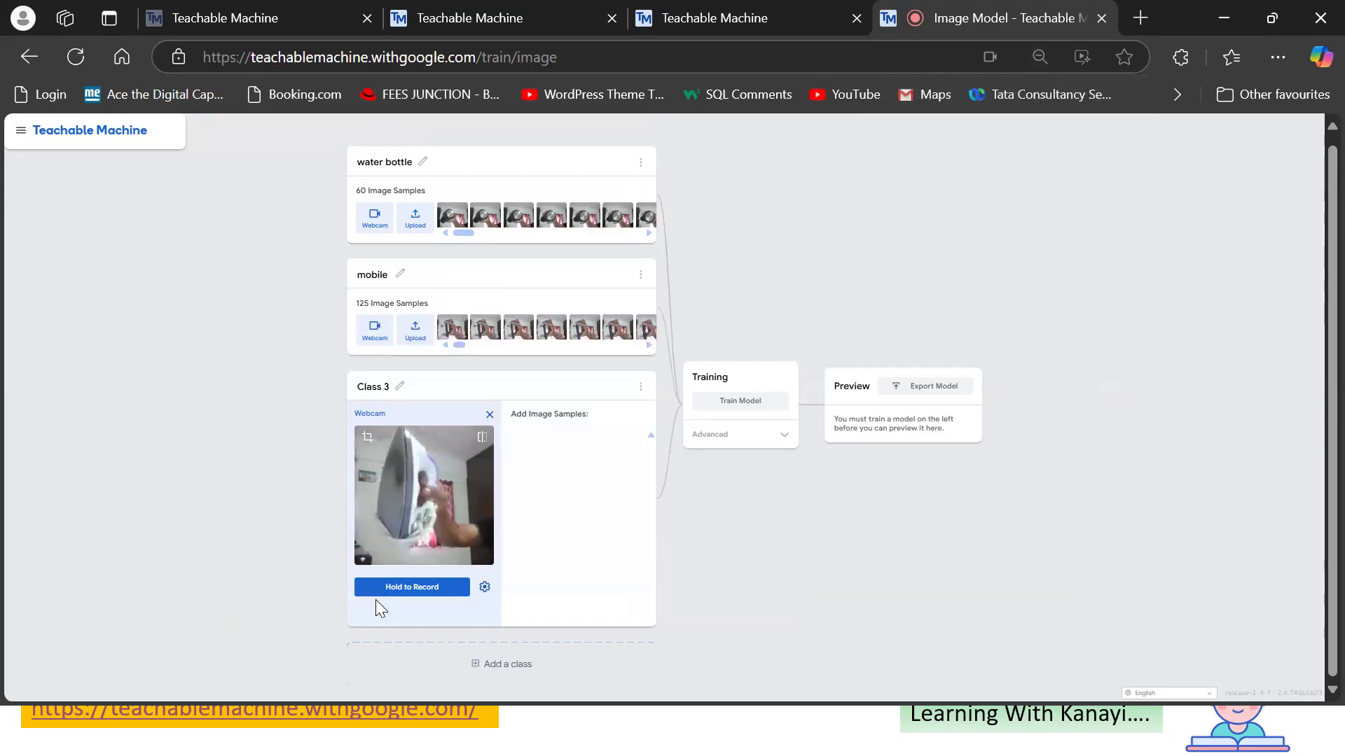
left_click_drag(404, 600, 405, 592)
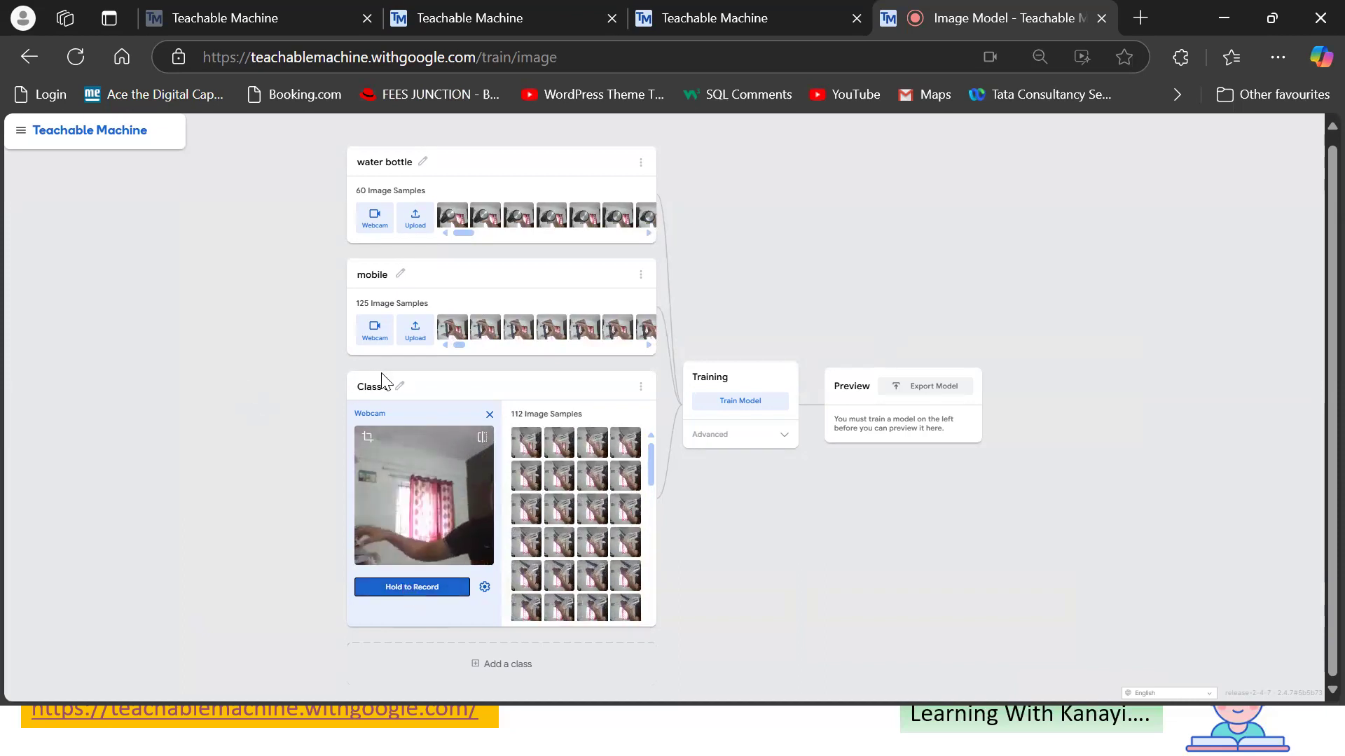
Rename Class 3 as "iron box"
left_click(396, 398)
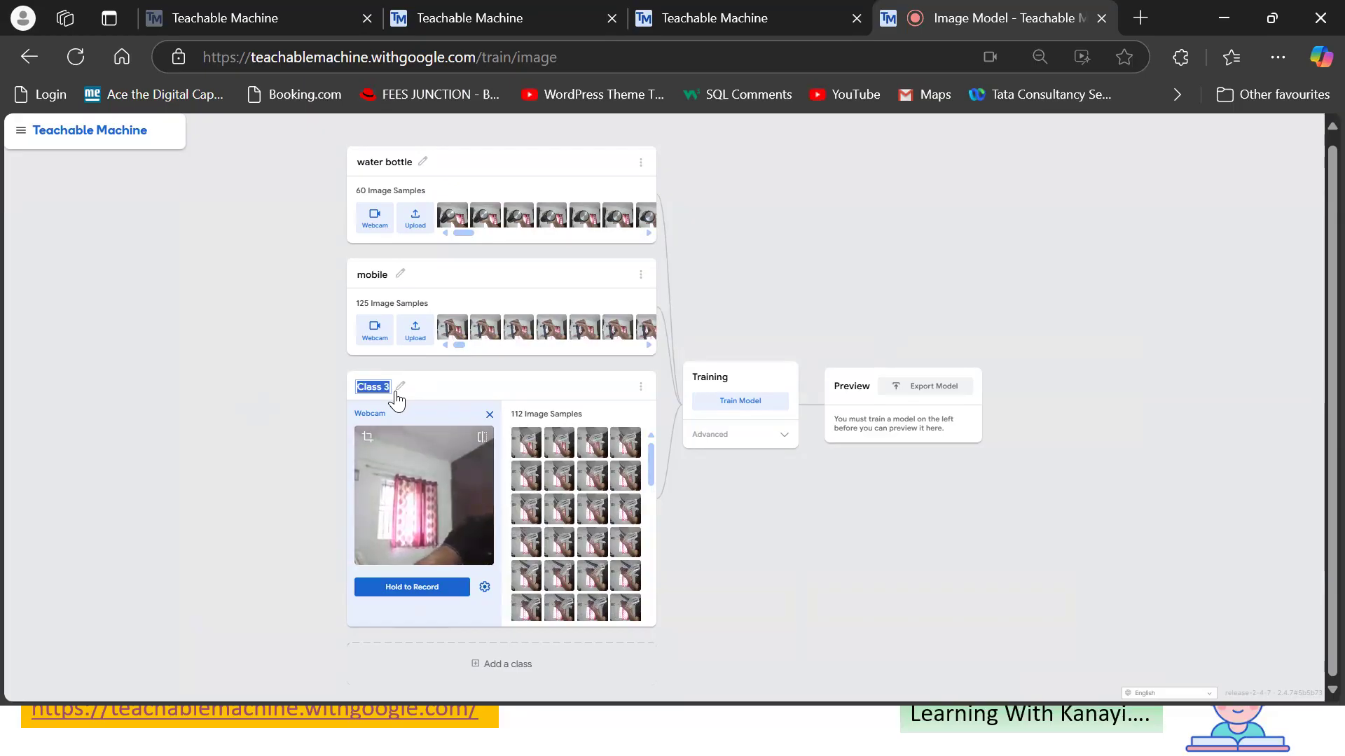
type("iron box")
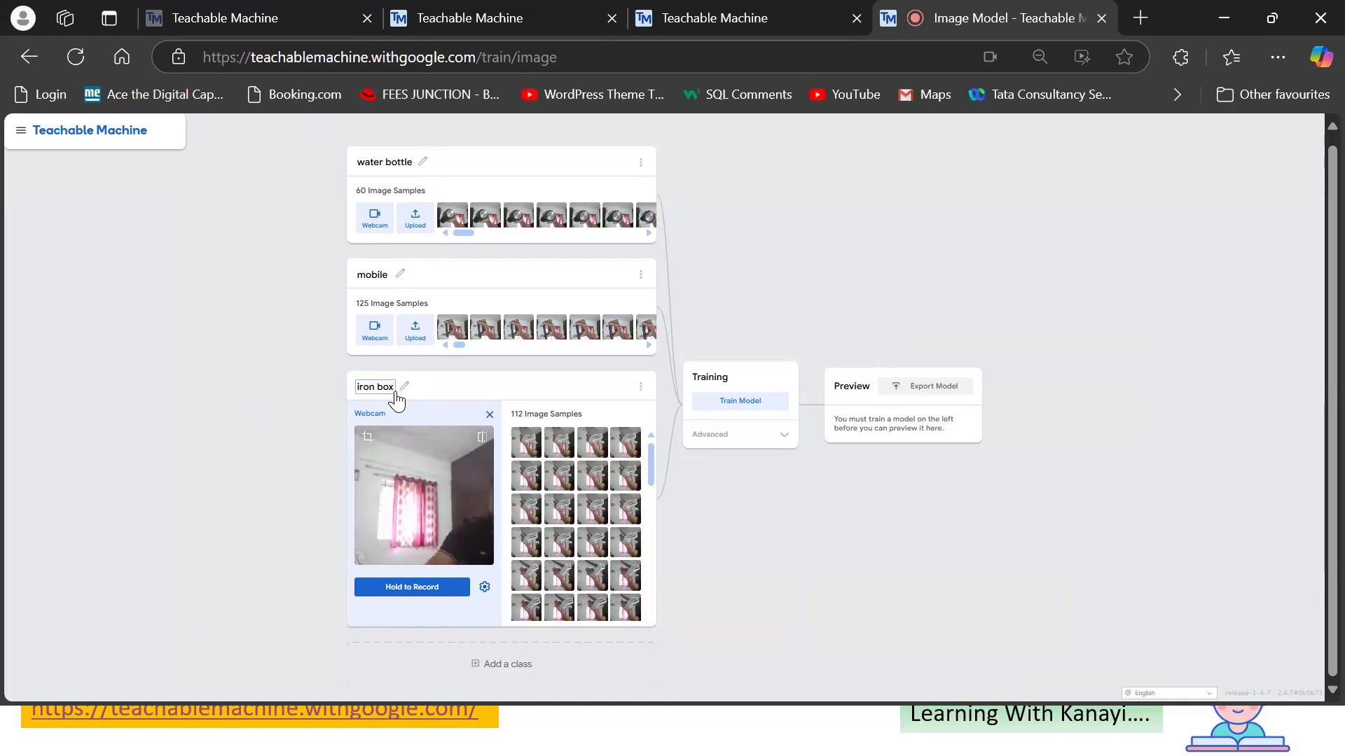
key("Return")
Expand the advanced training settings to show epochs, batch size and learning rate
key("ctrl+plus")
key("ctrl+plus")
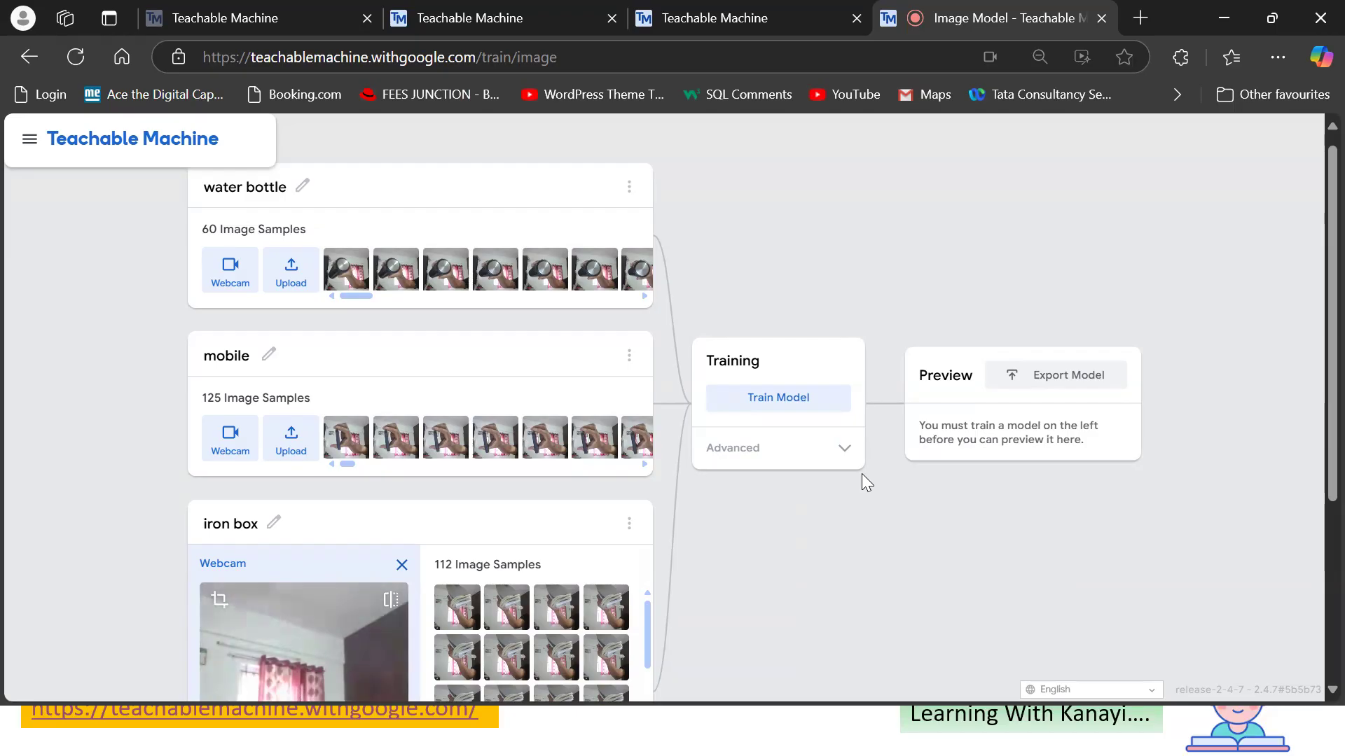
left_click(845, 457)
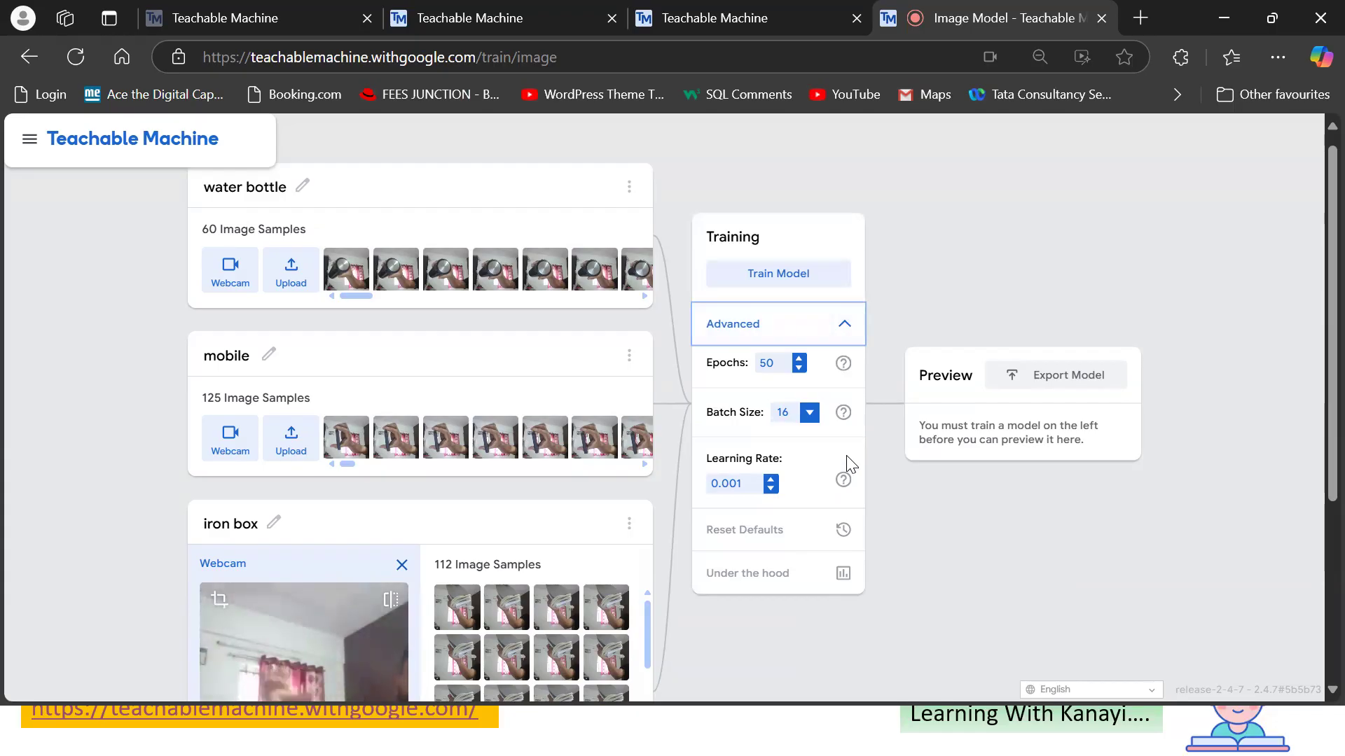
left_click(934, 289)
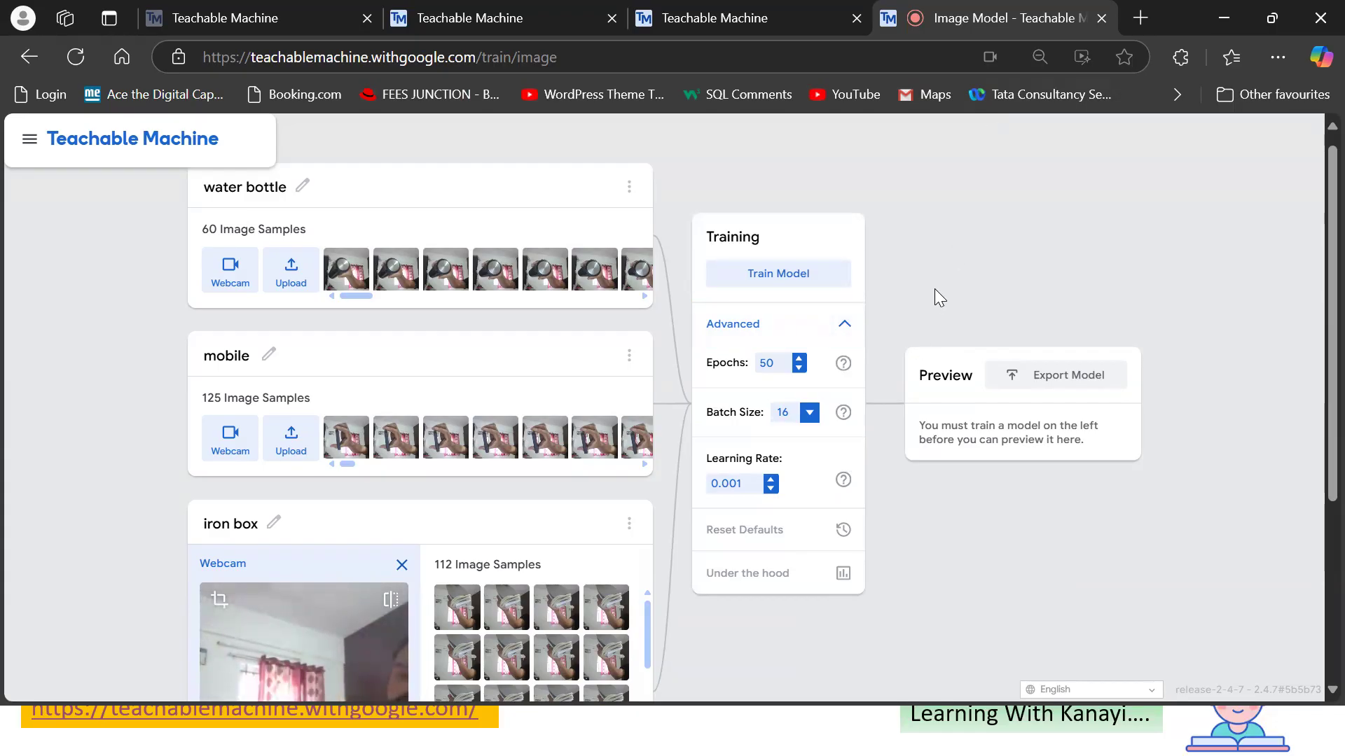
left_click(1033, 692)
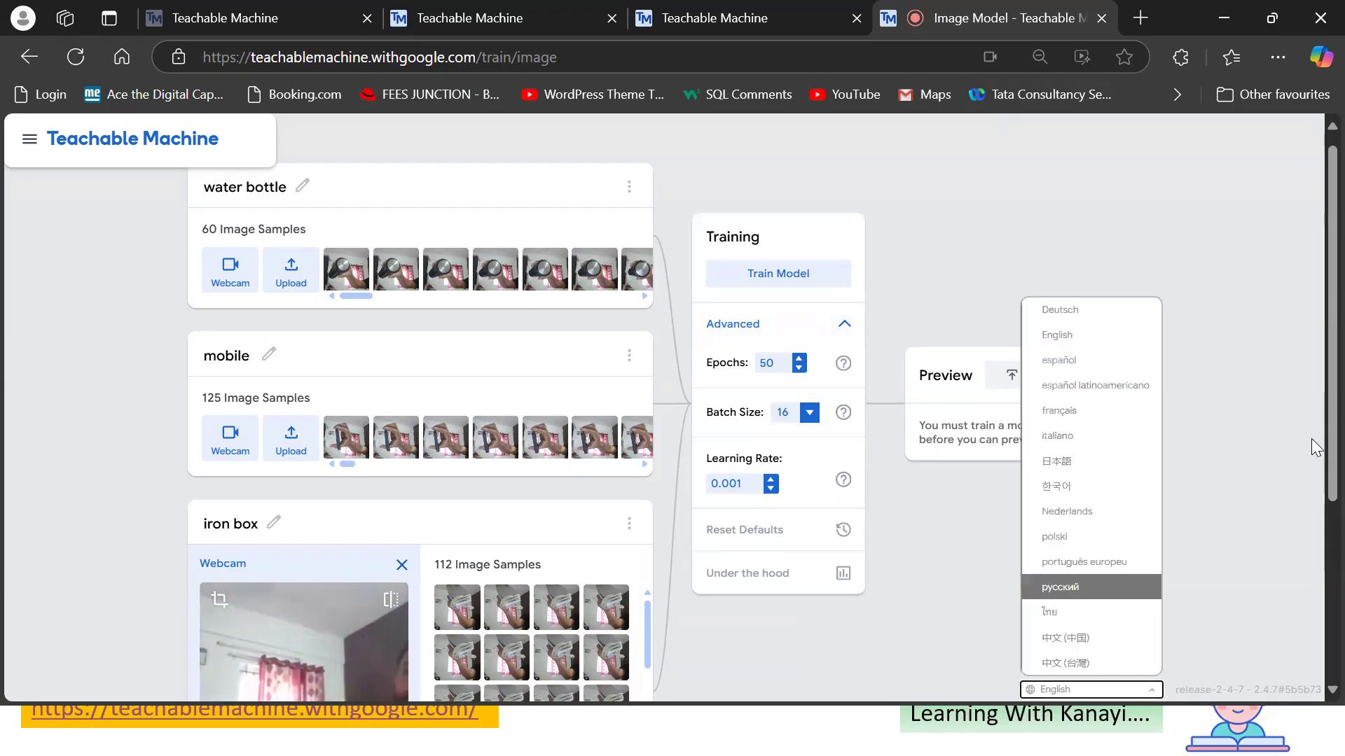
scroll(1312, 441, "up", 1)
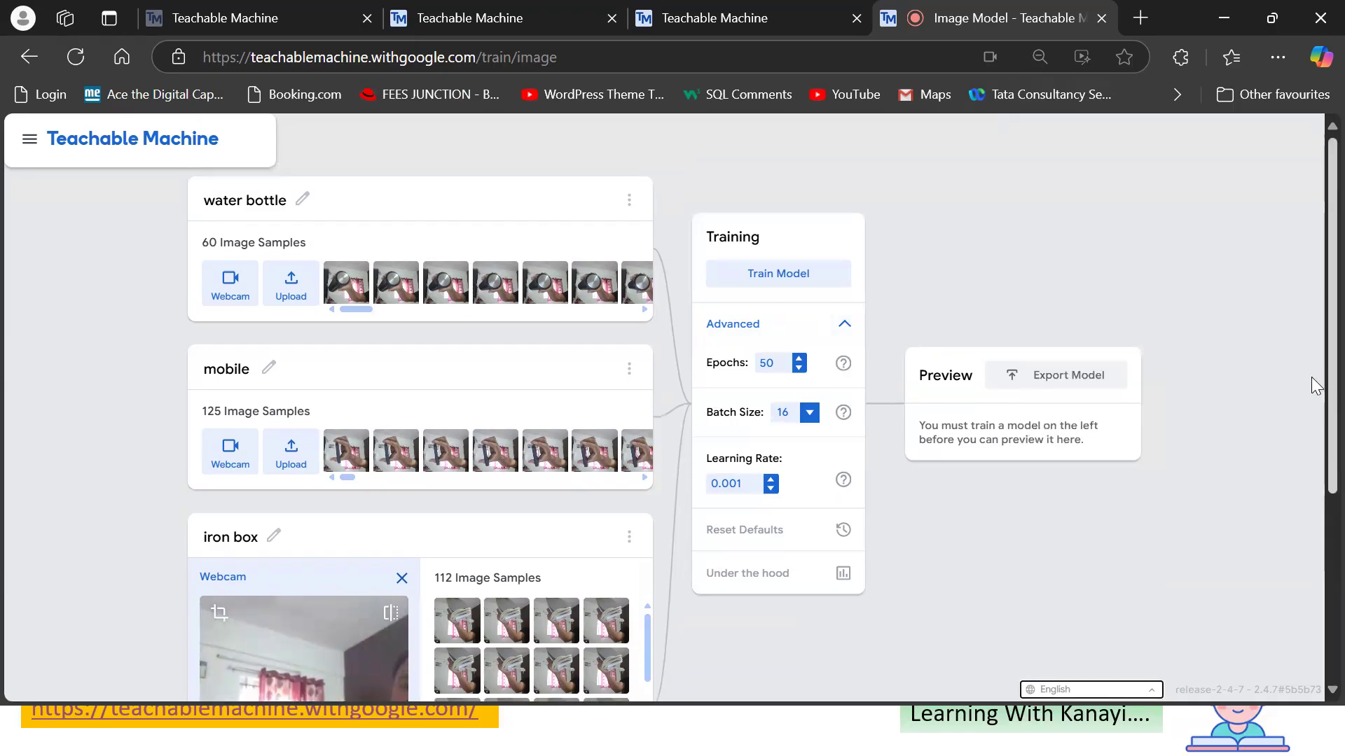
Train the model on the water bottle, mobile and iron box classes and dismiss the notice about switching tabs
left_click(749, 277)
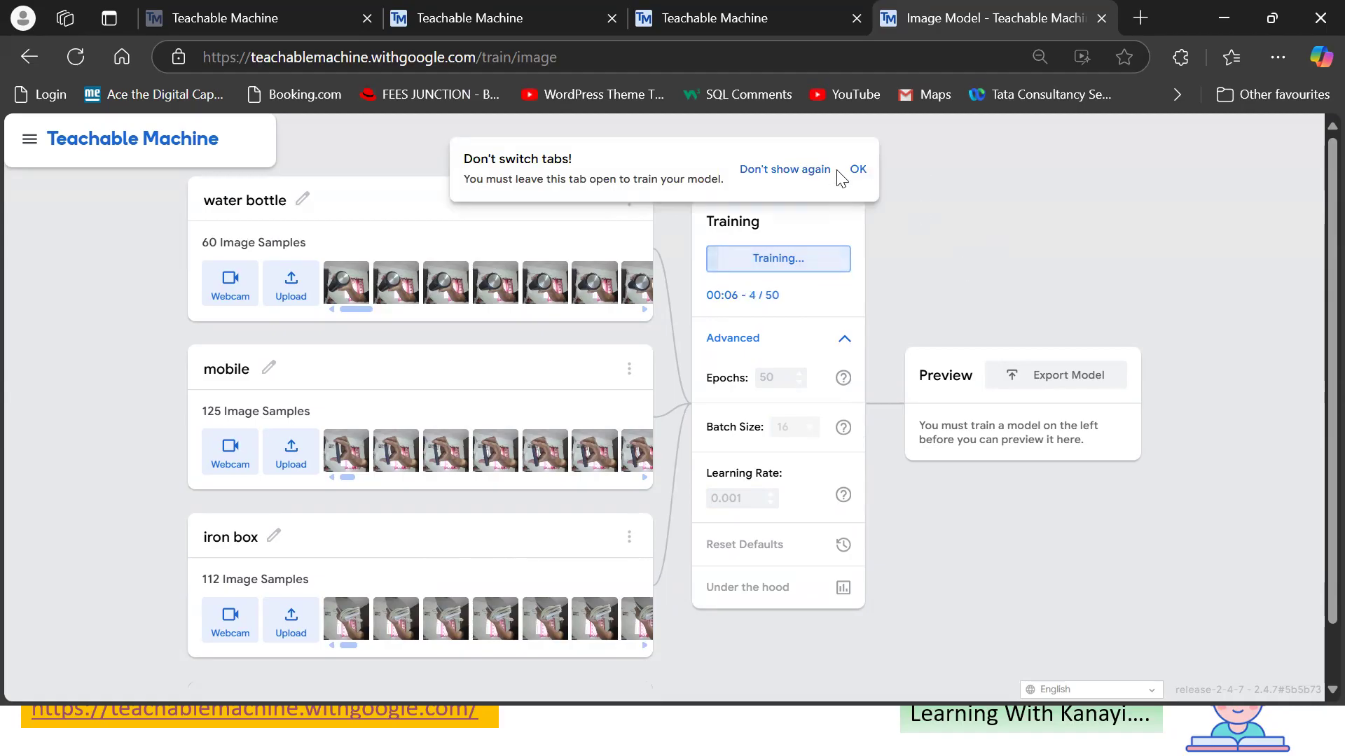
left_click(858, 170)
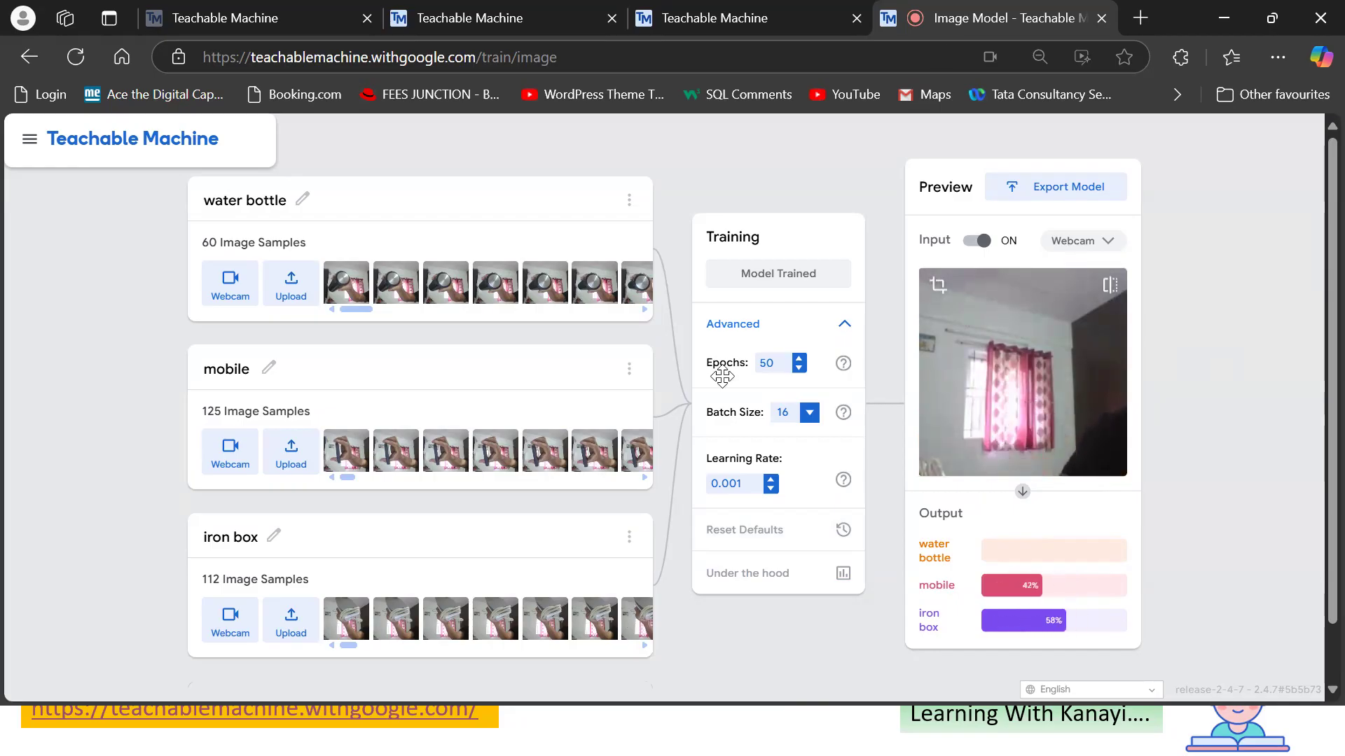
Switch from the trained image model to another open window
key("alt+Tab")
key("alt+Tab")
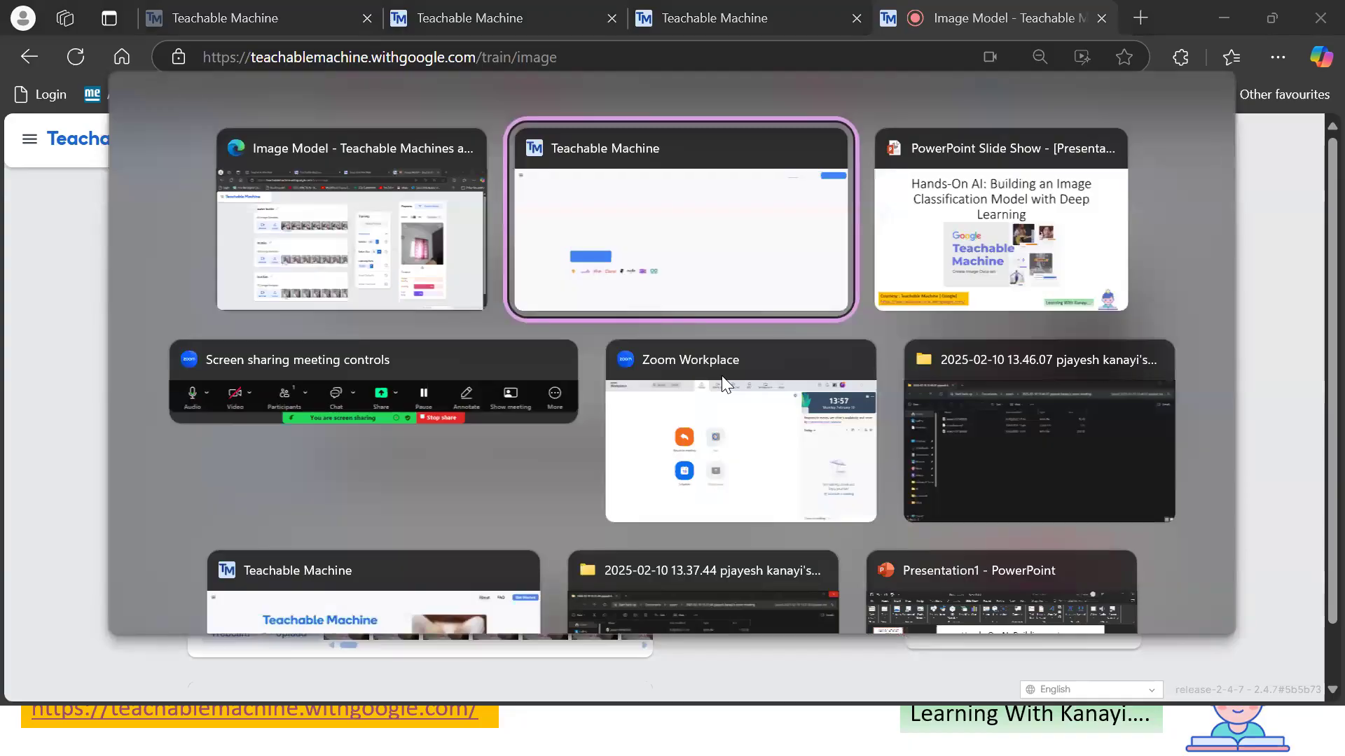